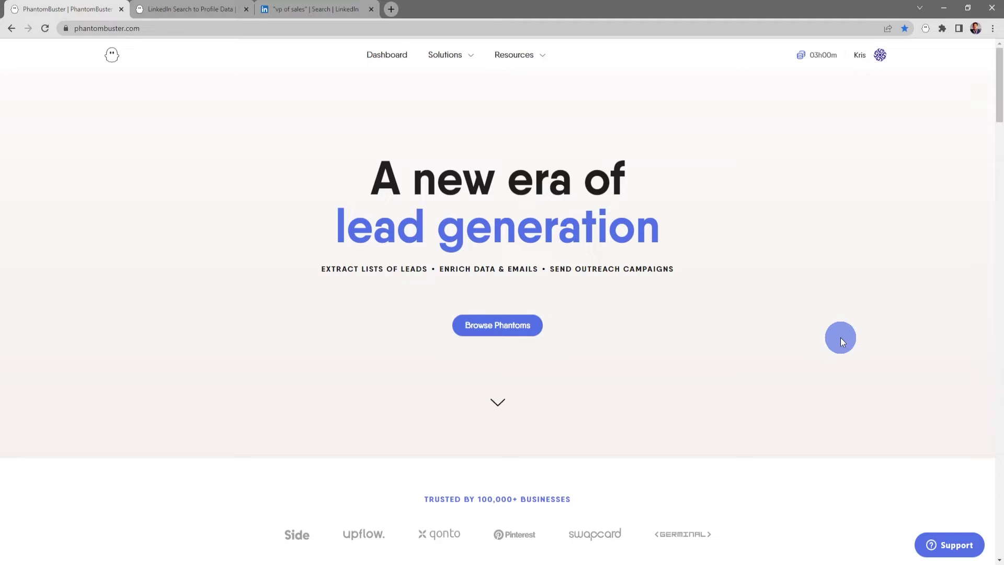
Filter the phantom store to LinkedIn and open the LinkedIn Search to Profile Data flow
left_click(518, 331)
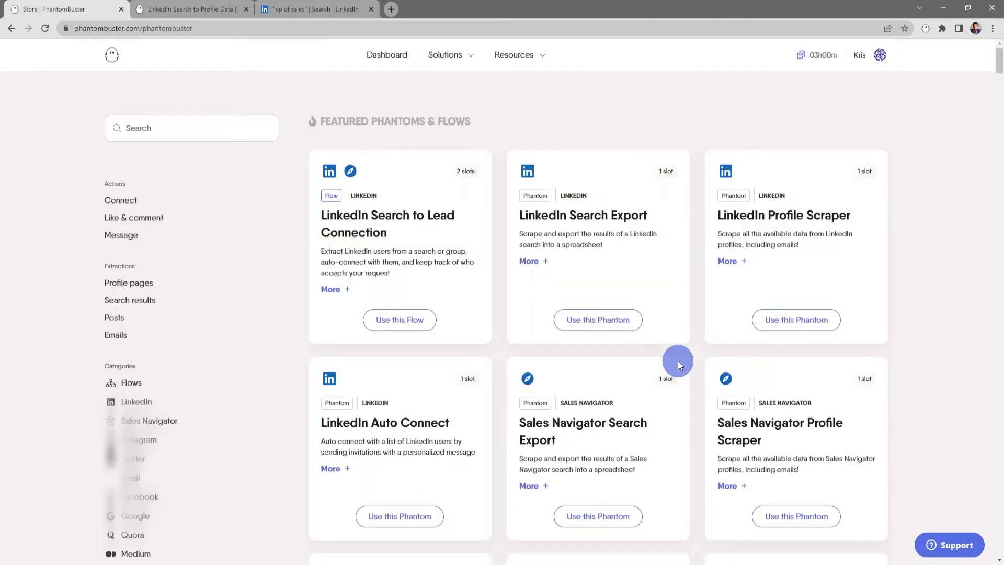
left_click(146, 405)
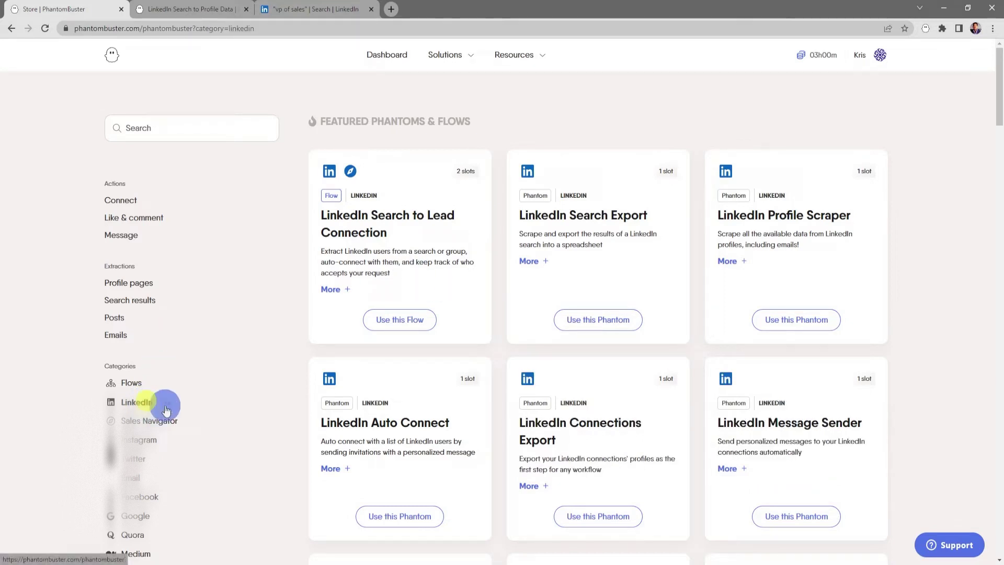
scroll(610, 366, "down", 10)
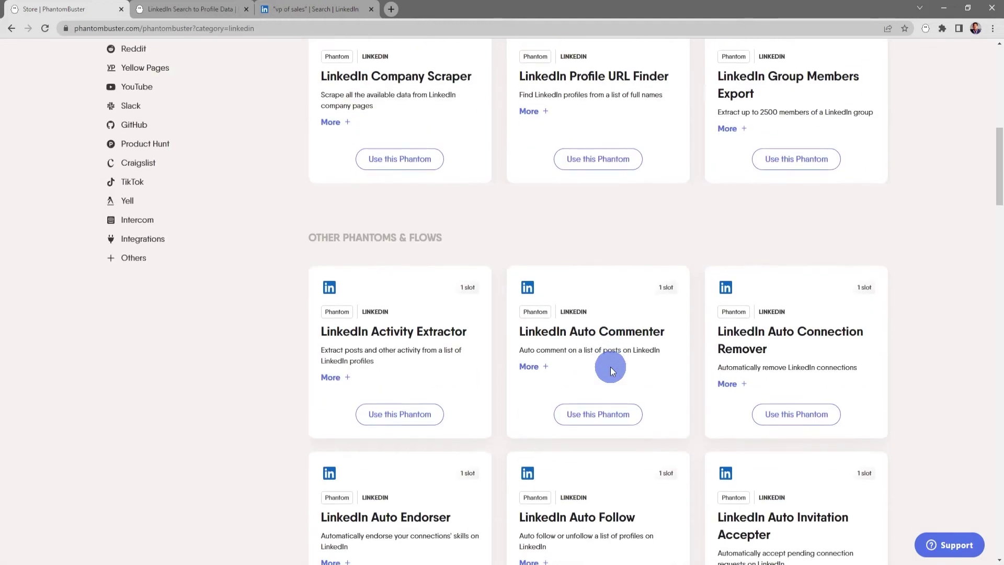
scroll(611, 366, "down", 15)
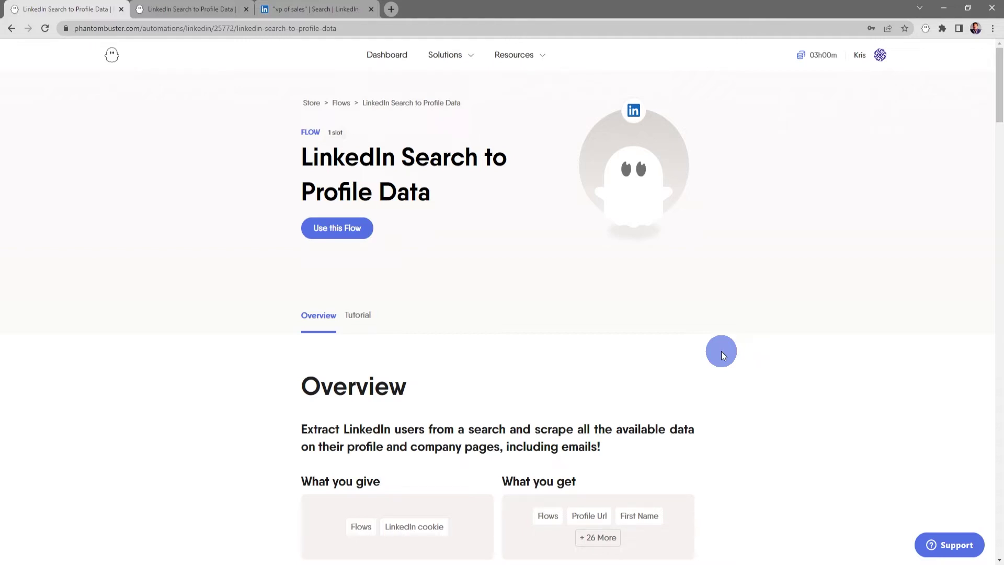
left_click(378, 316)
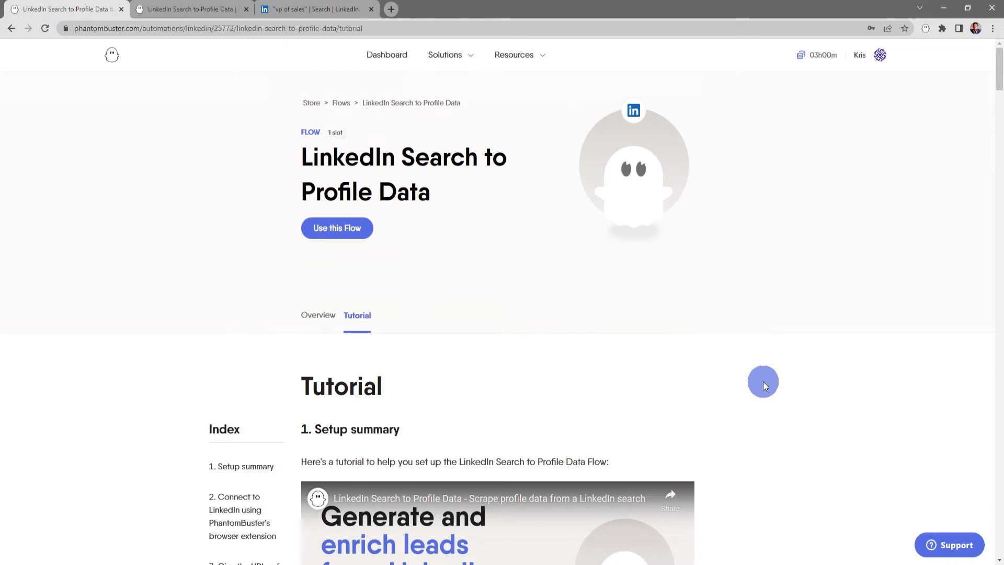
Skim the flow's tutorial and start setting up LinkedIn Search to Profile Data
scroll(763, 385, "down", 4)
scroll(764, 384, "up", 4)
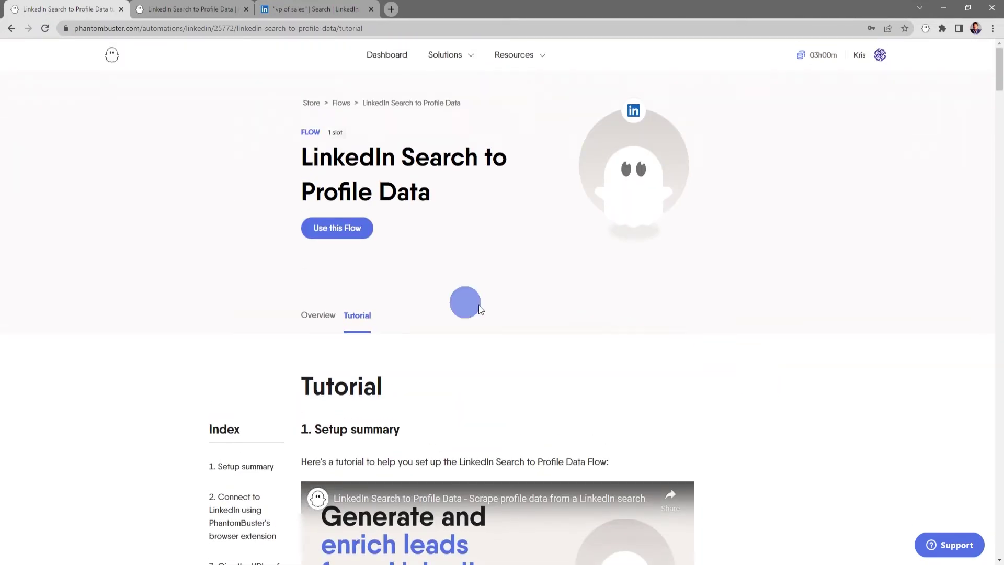
left_click(356, 235)
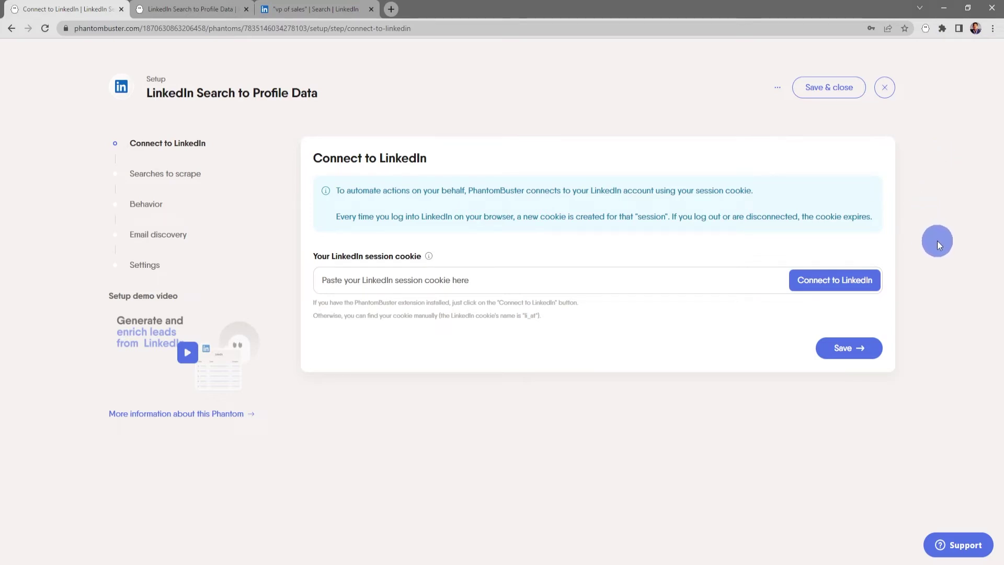
Auto-fill the LinkedIn session cookie and save the LinkedIn connection
left_click(859, 290)
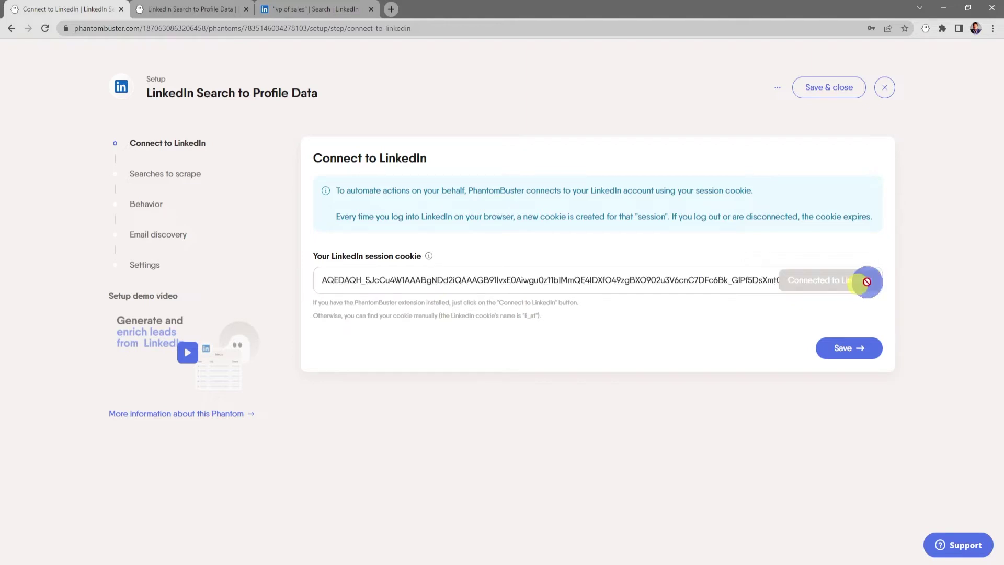
left_click(845, 351)
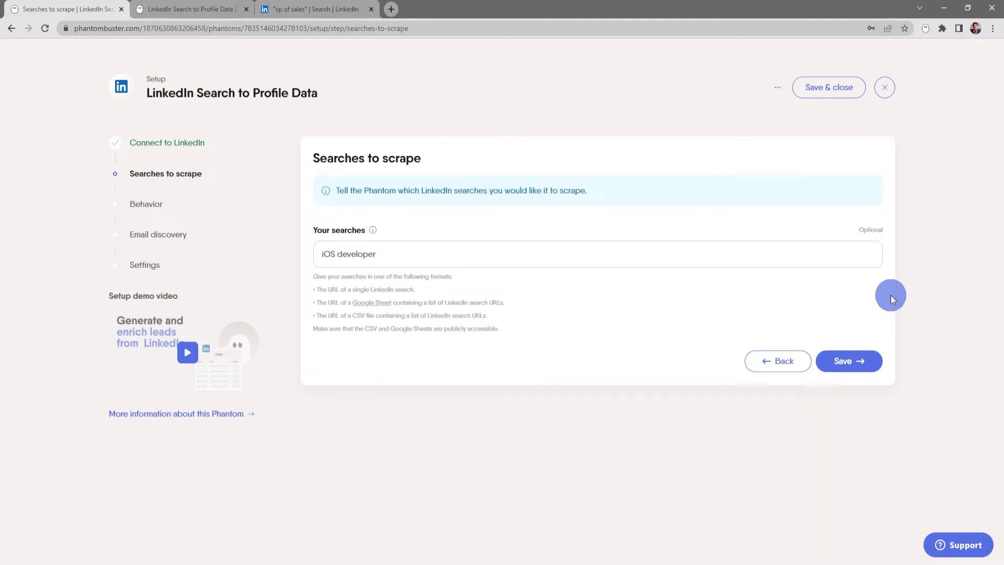
left_click(316, 10)
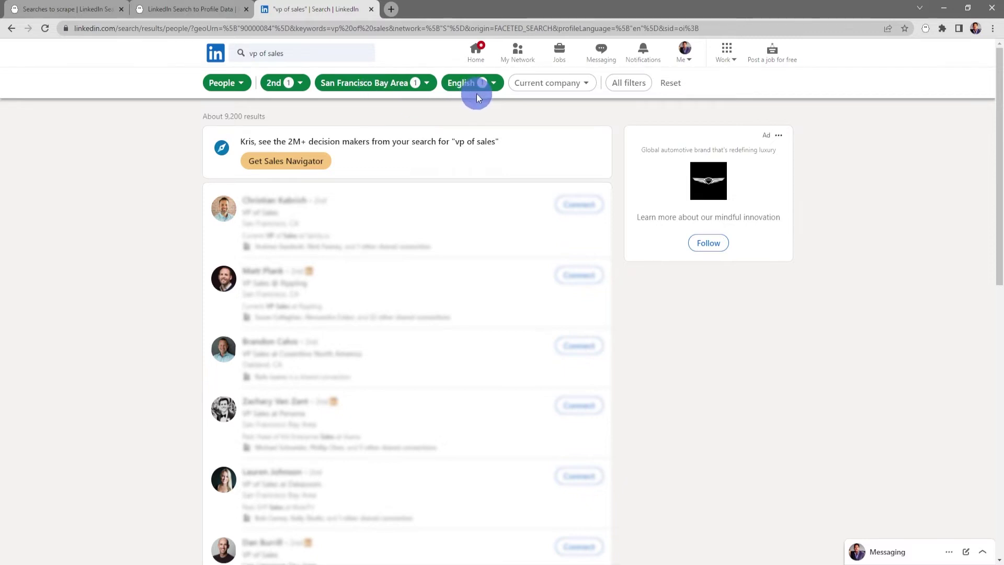
Copy the URL of the filtered 'vp of sales' LinkedIn people search
left_click(346, 29)
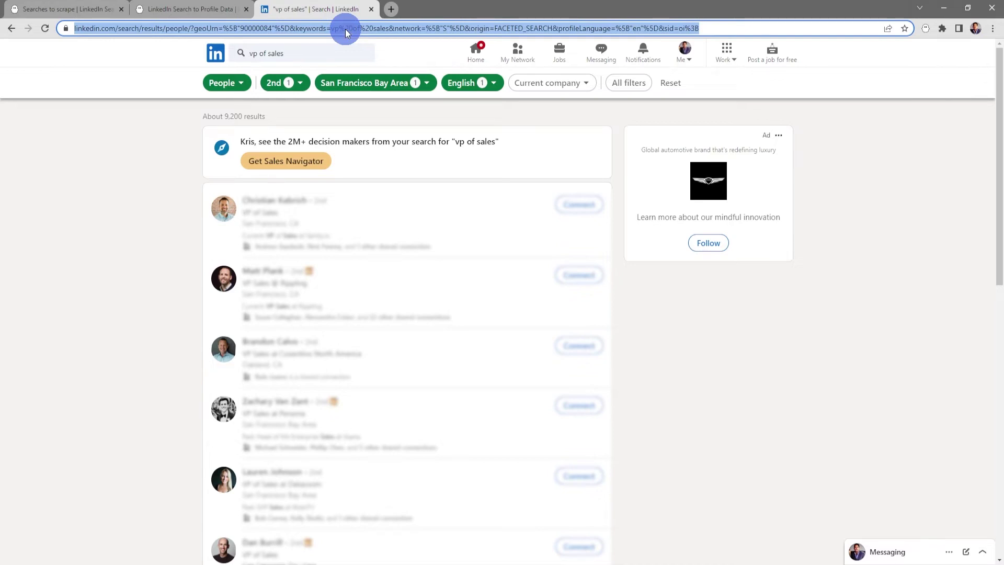
right_click(345, 30)
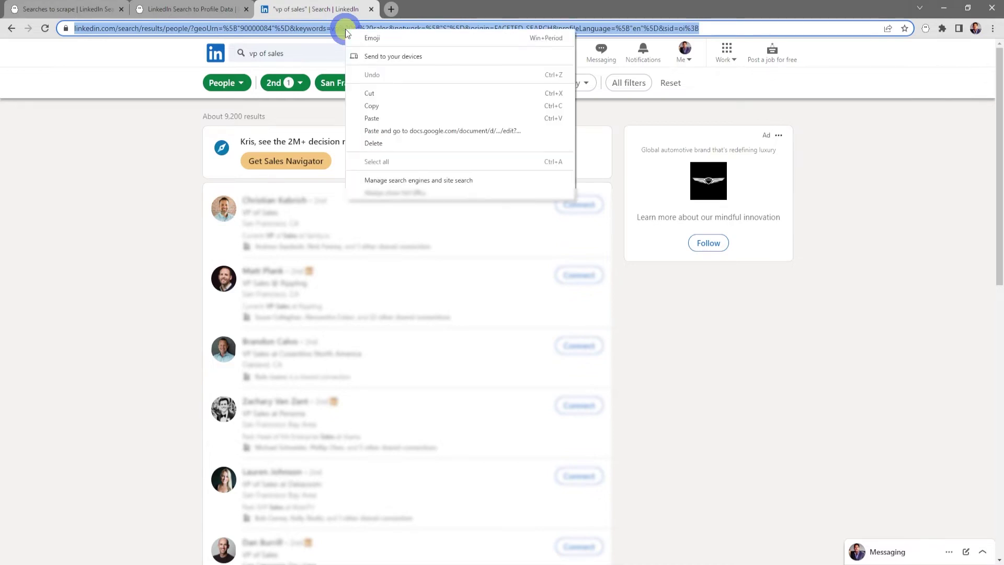
left_click(387, 106)
Paste the copied LinkedIn search URL into Your searches and save the step
left_click(75, 12)
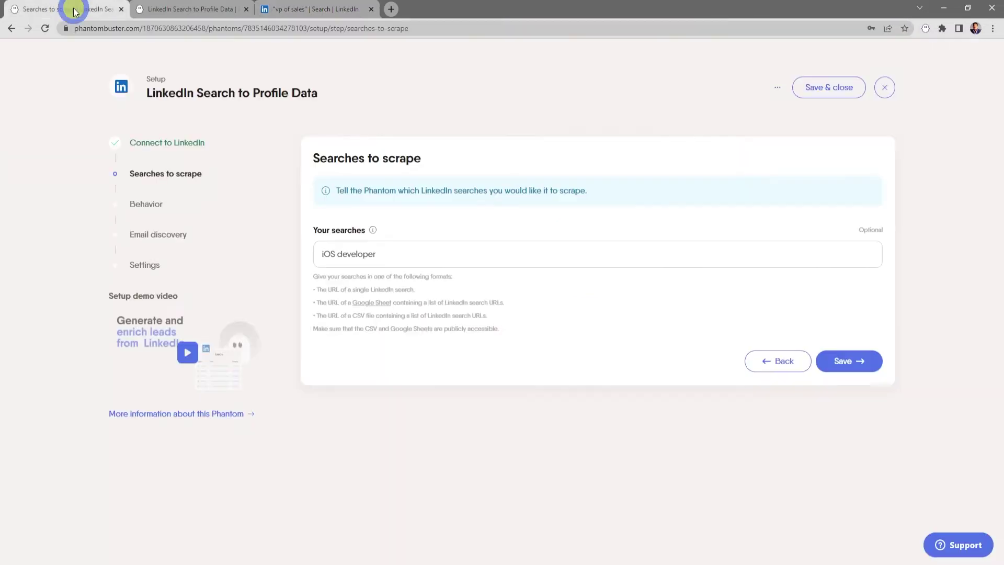
left_click(331, 254)
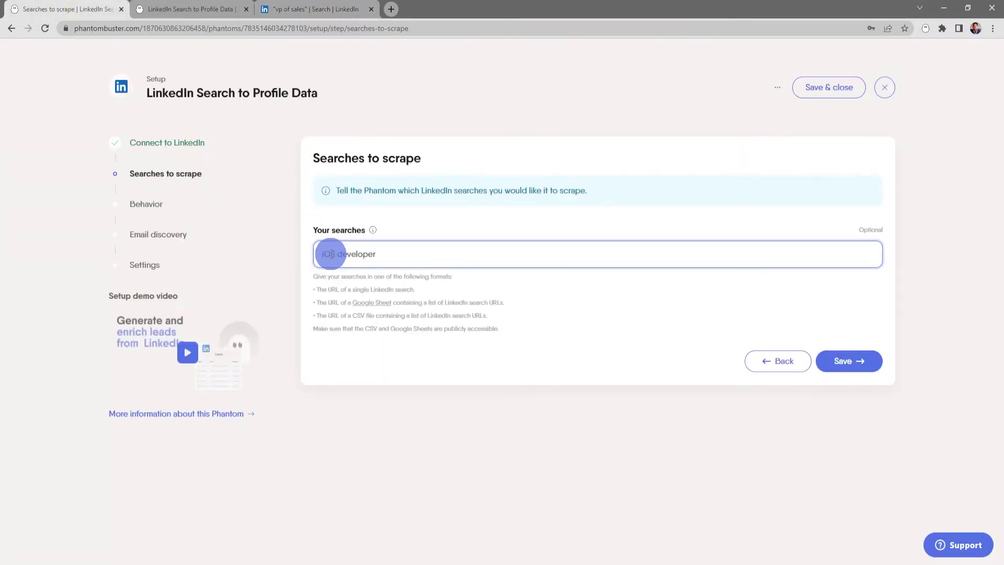
right_click(330, 255)
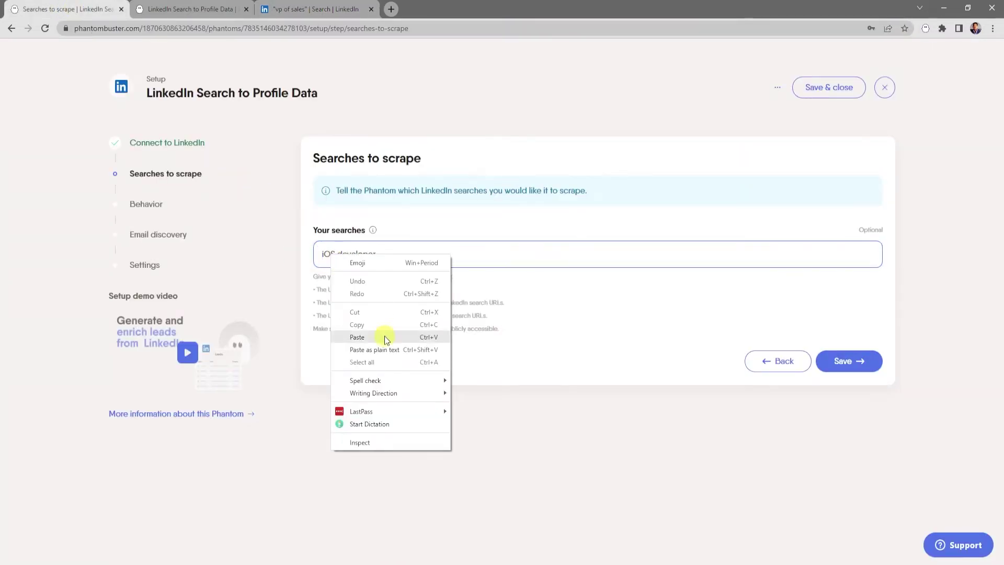
left_click(357, 337)
left_click(847, 365)
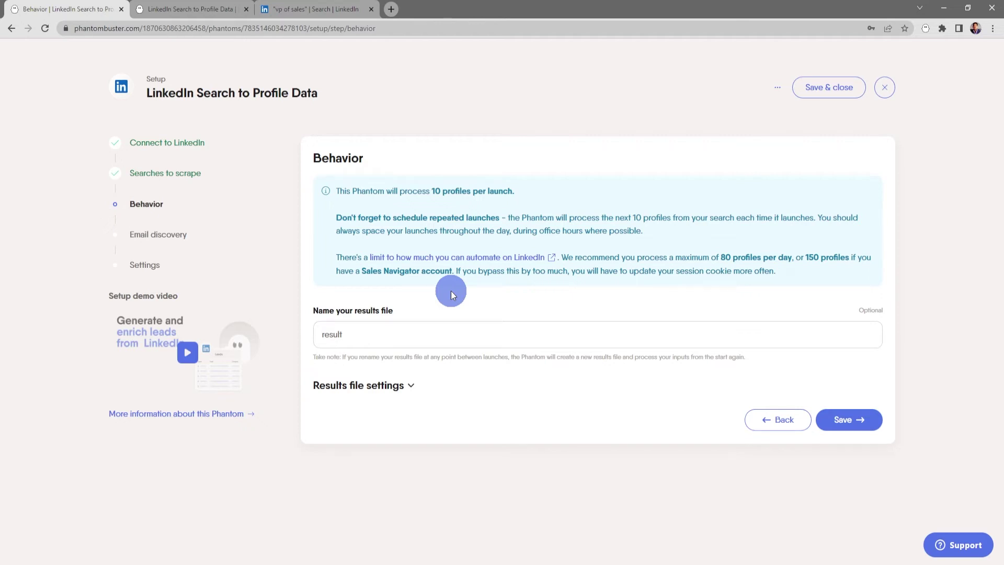
Review the results file settings, keeping file name 'result', and save the Behavior step
left_click(617, 335)
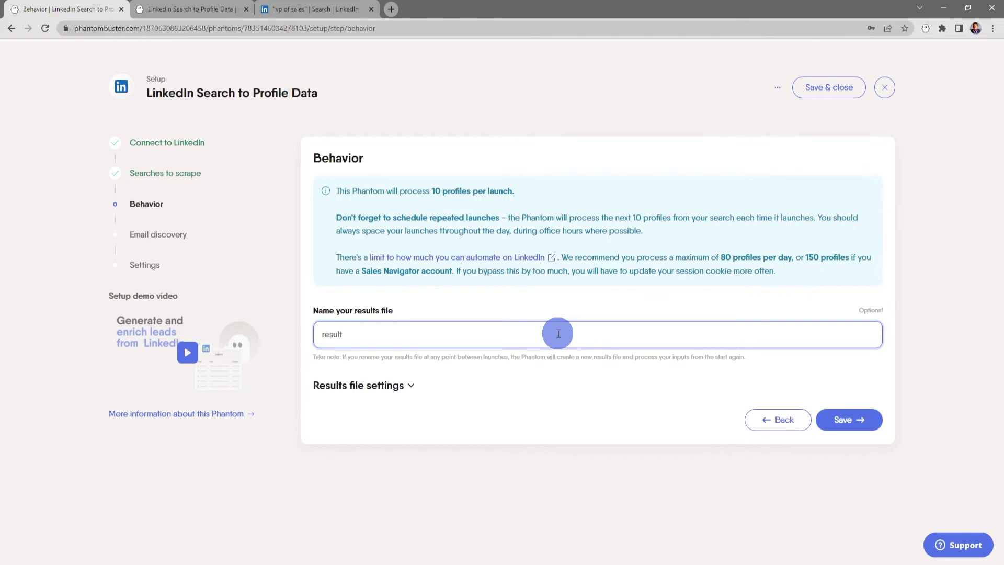
left_click(510, 387)
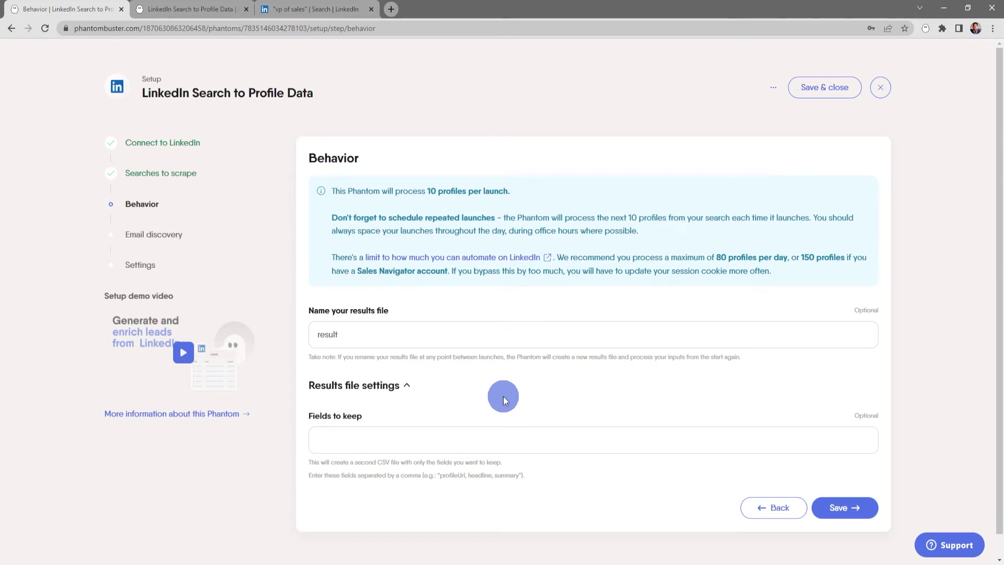
left_click(387, 440)
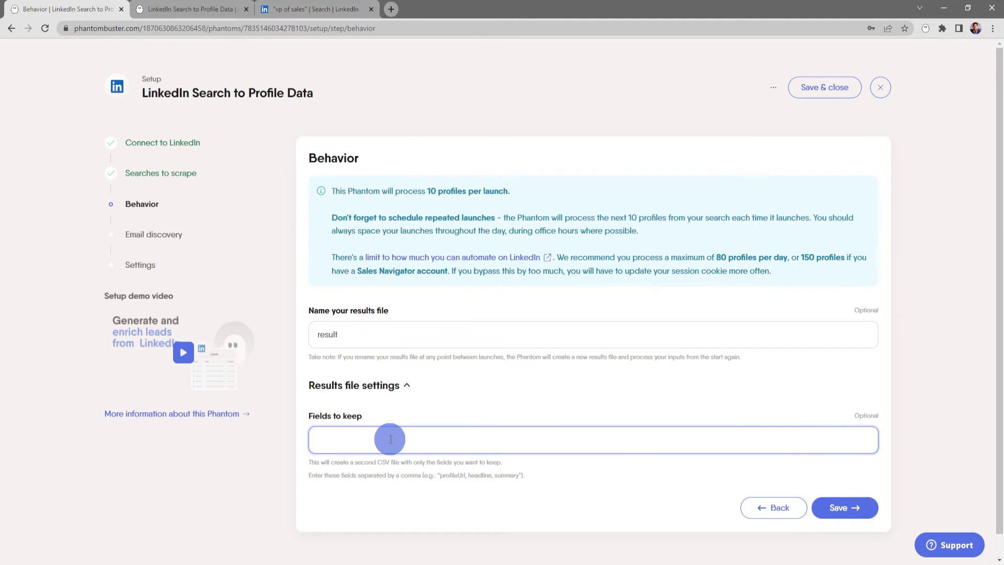
left_click(408, 386)
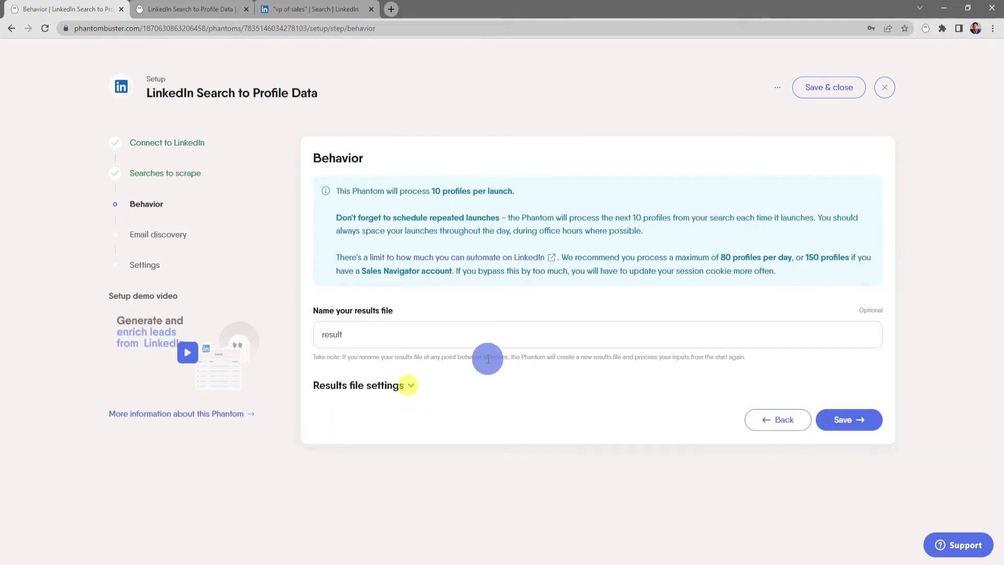
left_click(852, 422)
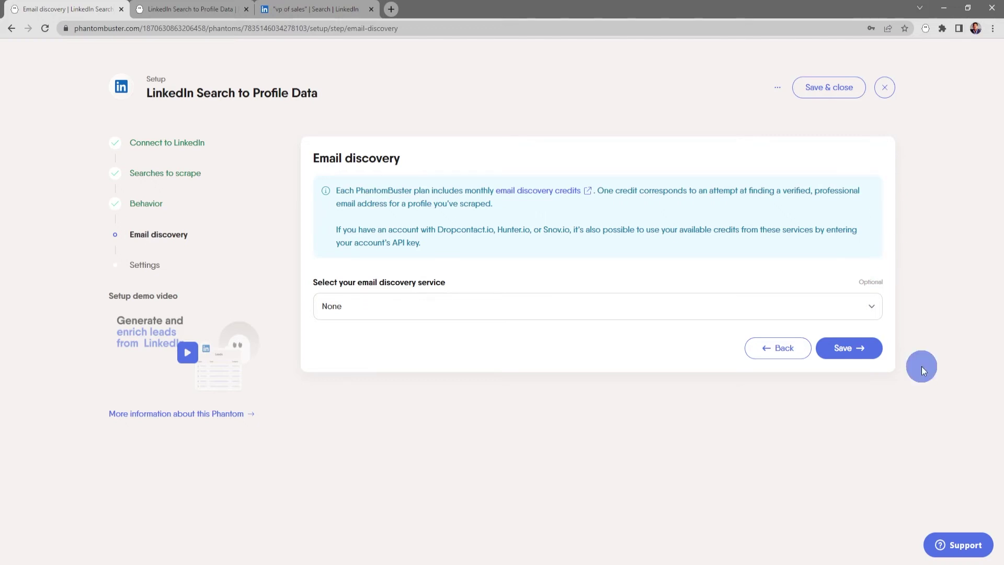
Select PhantomBuster as the email discovery service and save
left_click(868, 306)
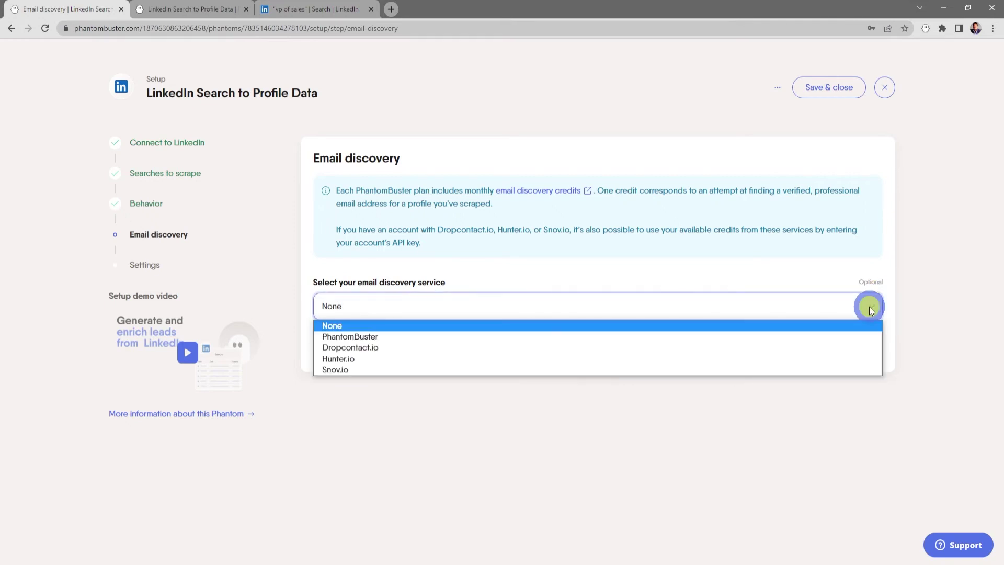
left_click(857, 337)
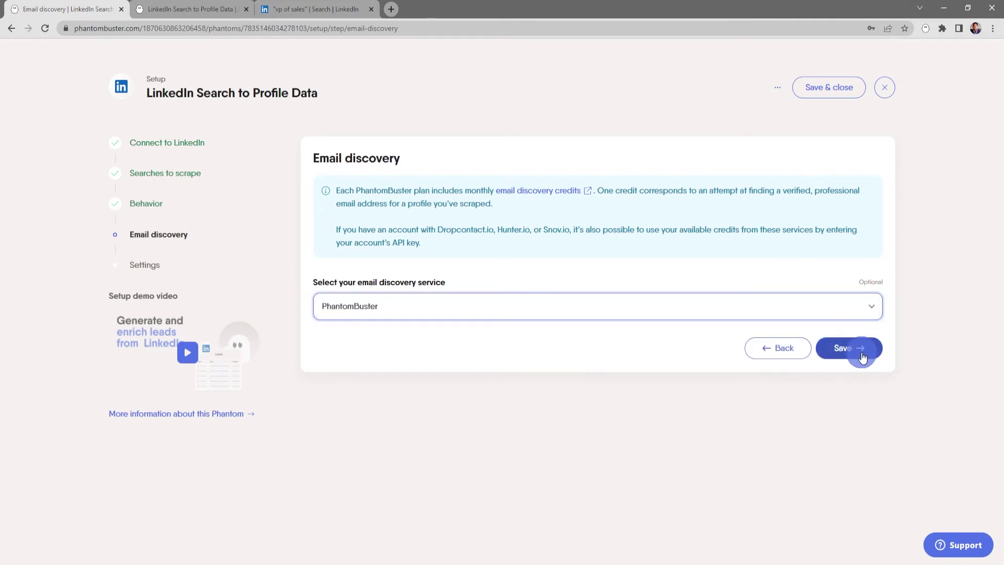
left_click(861, 352)
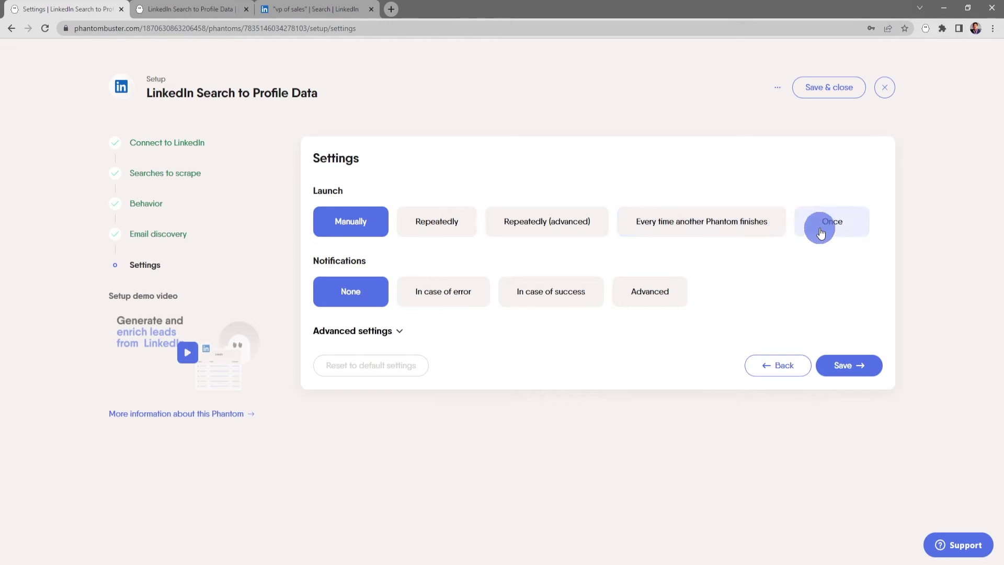
Keep launching set to Manually after viewing Repeatedly frequencies, and switch notifications to Advanced
left_click(453, 230)
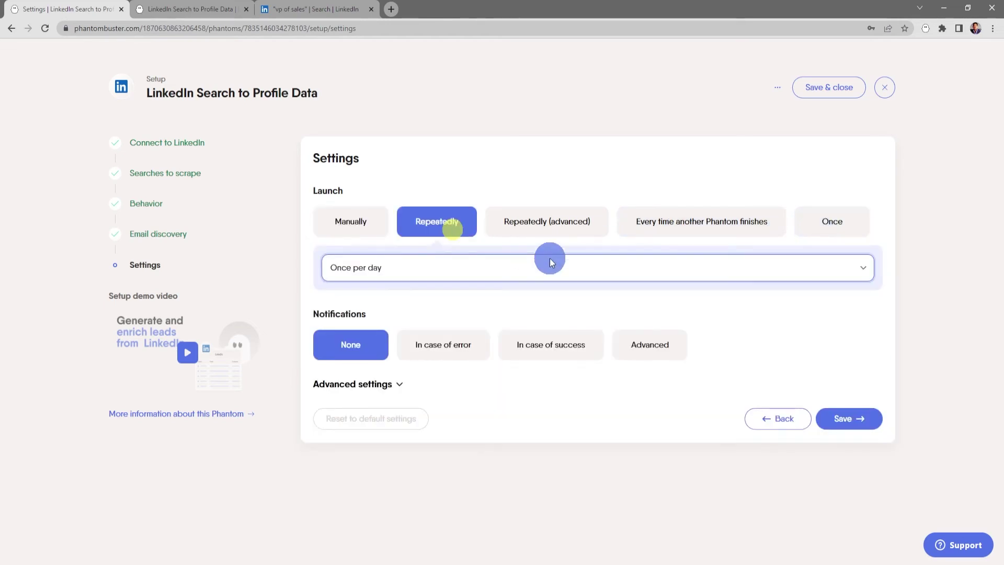
left_click(636, 272)
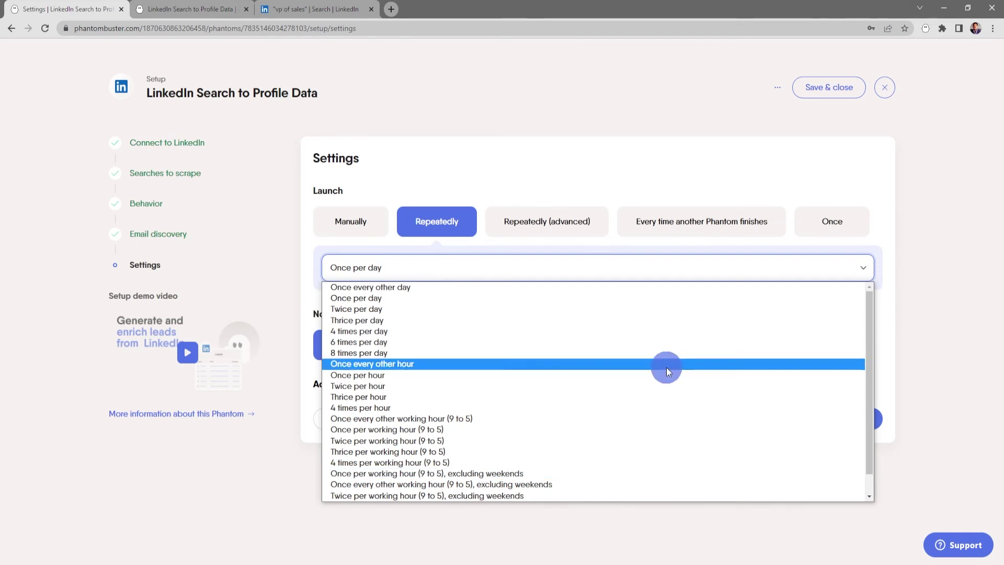
left_click(920, 287)
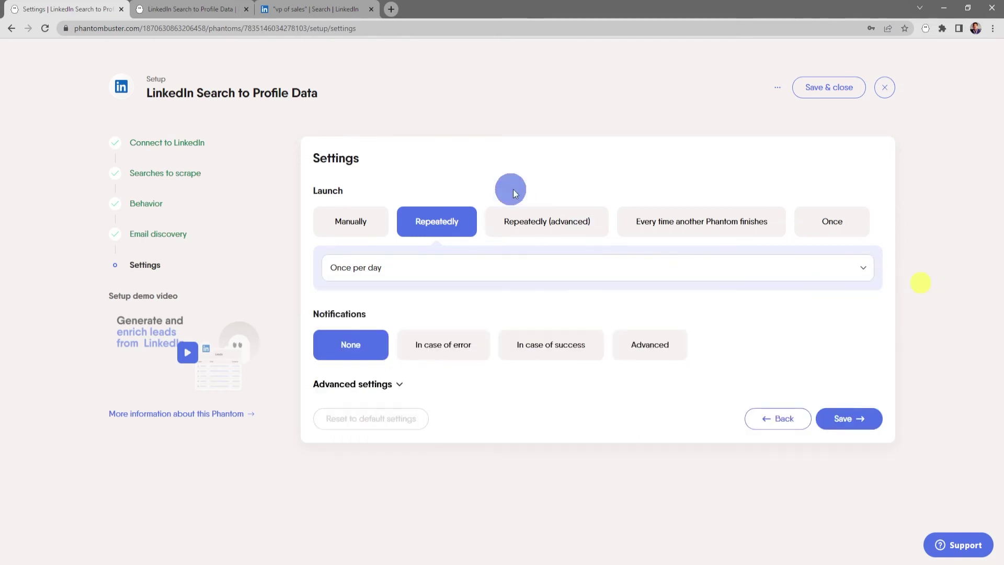
left_click(367, 222)
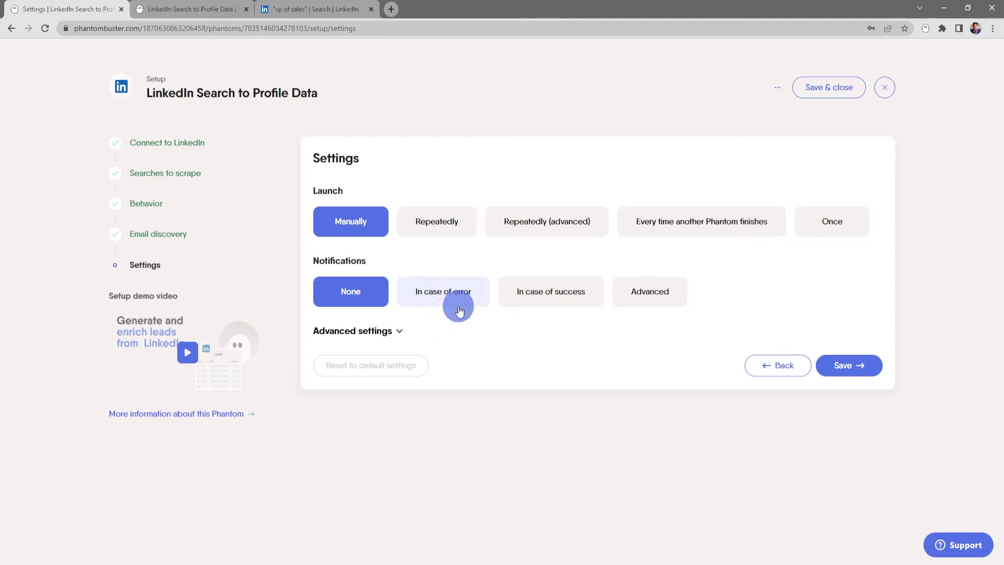
left_click(661, 301)
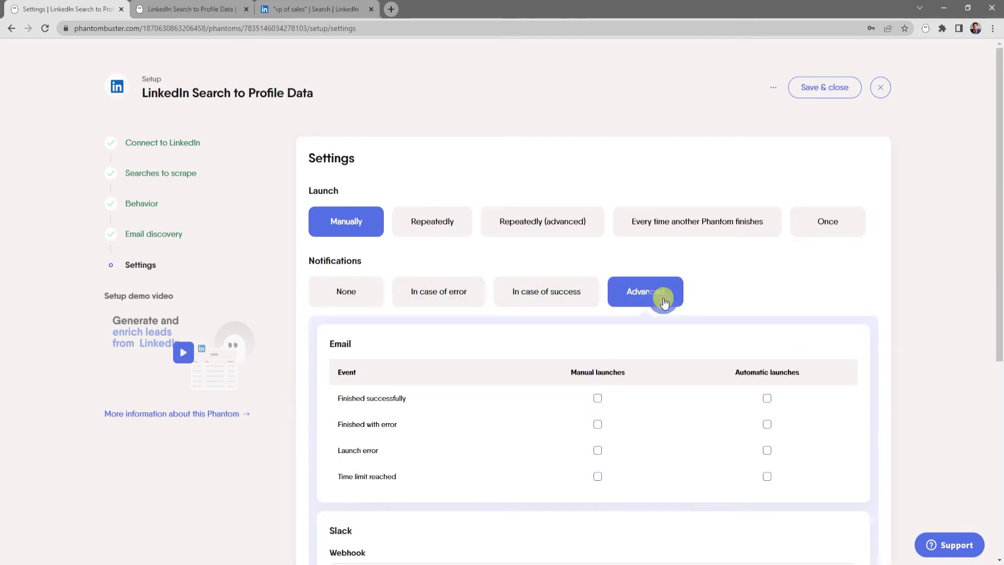
scroll(653, 330, "down", 3)
scroll(654, 331, "up", 3)
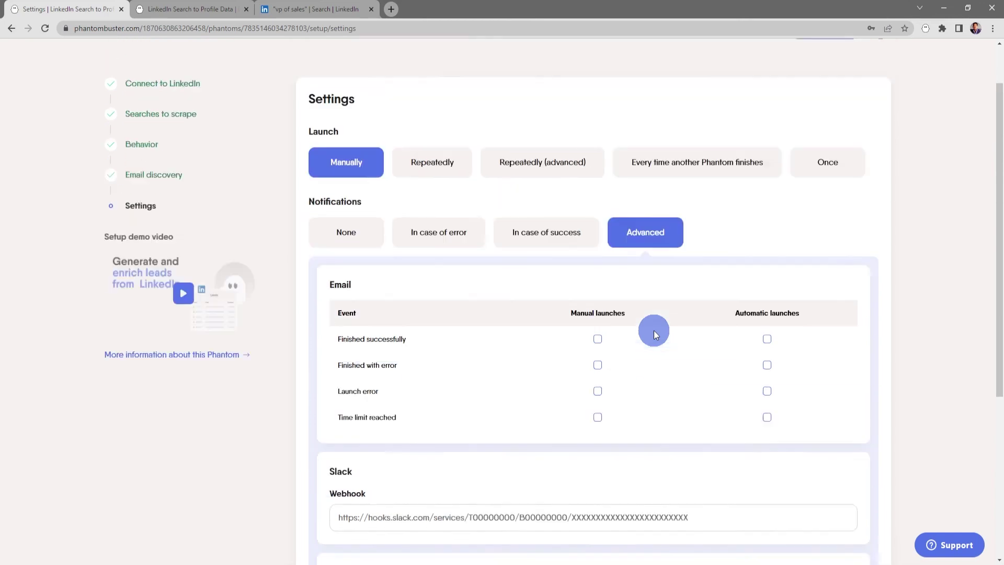
Set notifications to None and look through the Advanced settings before collapsing them
left_click(349, 299)
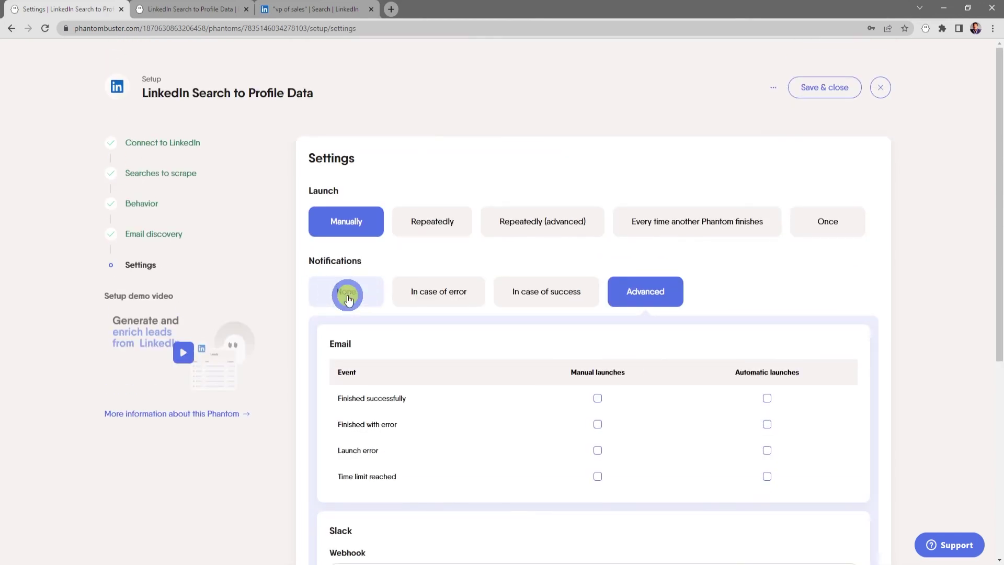
left_click(400, 334)
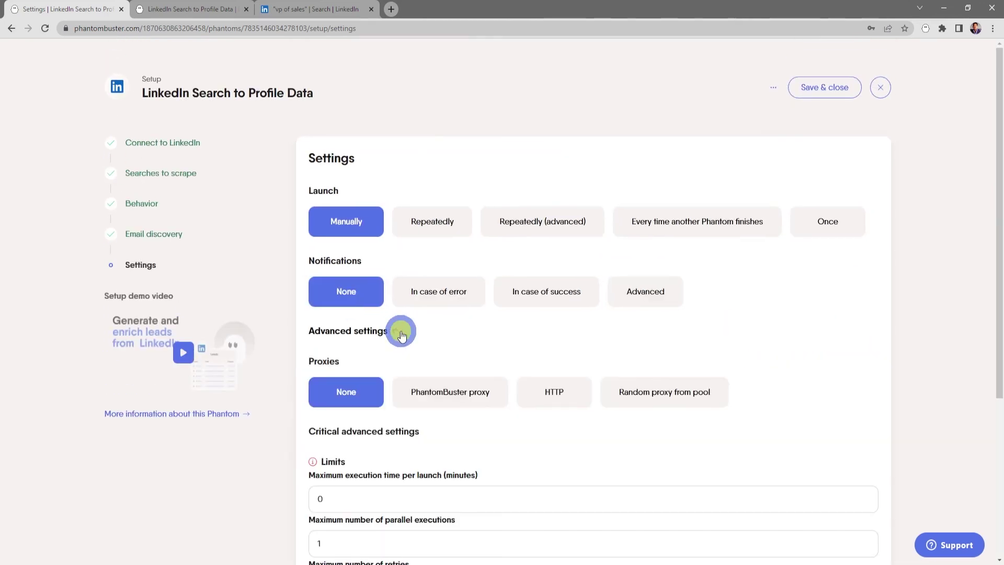
scroll(783, 368, "down", 3)
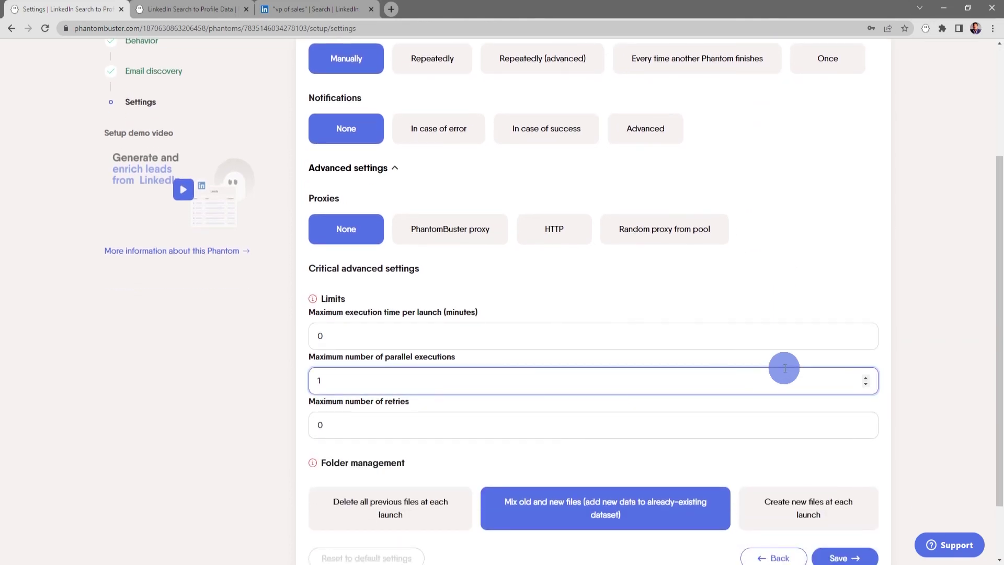
scroll(785, 368, "down", 2)
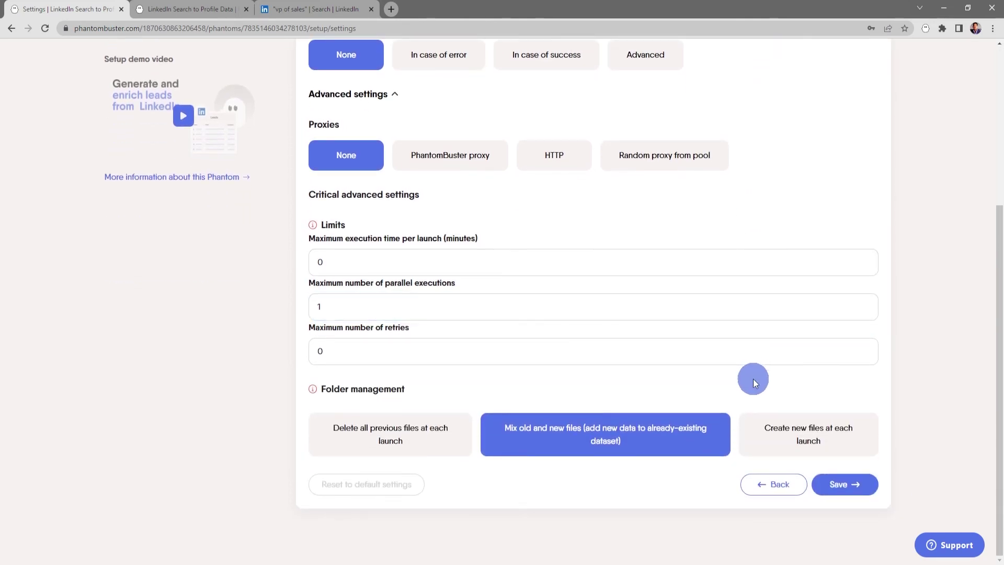
scroll(753, 379, "up", 4)
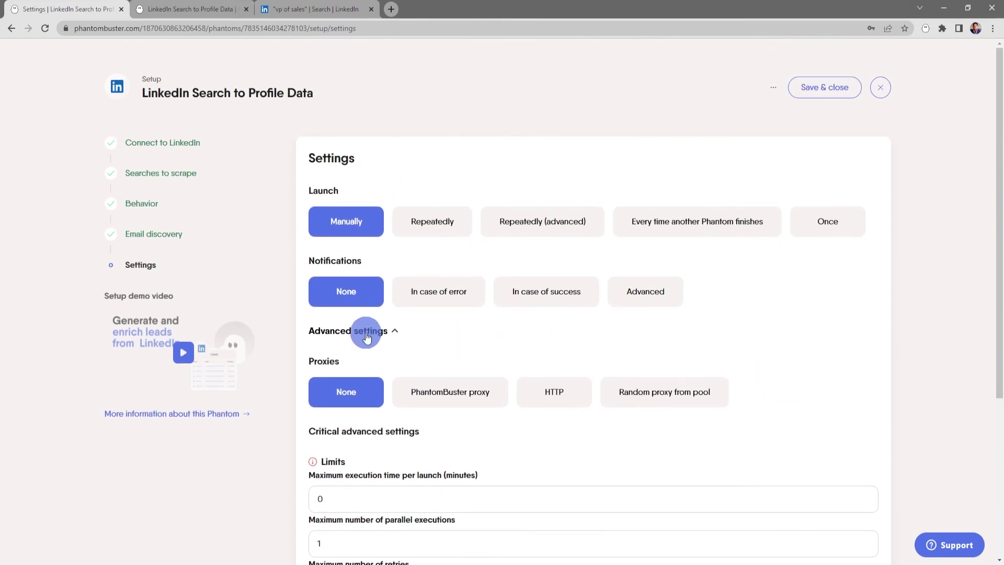
left_click(386, 330)
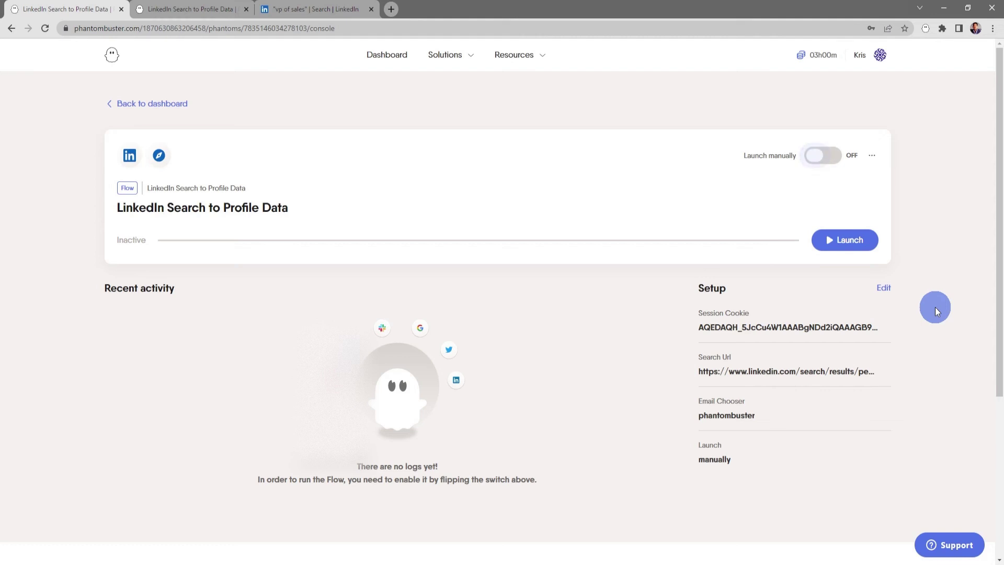
Launch the flow and let it scrape 10 profiles and find 8 emails
left_click(862, 239)
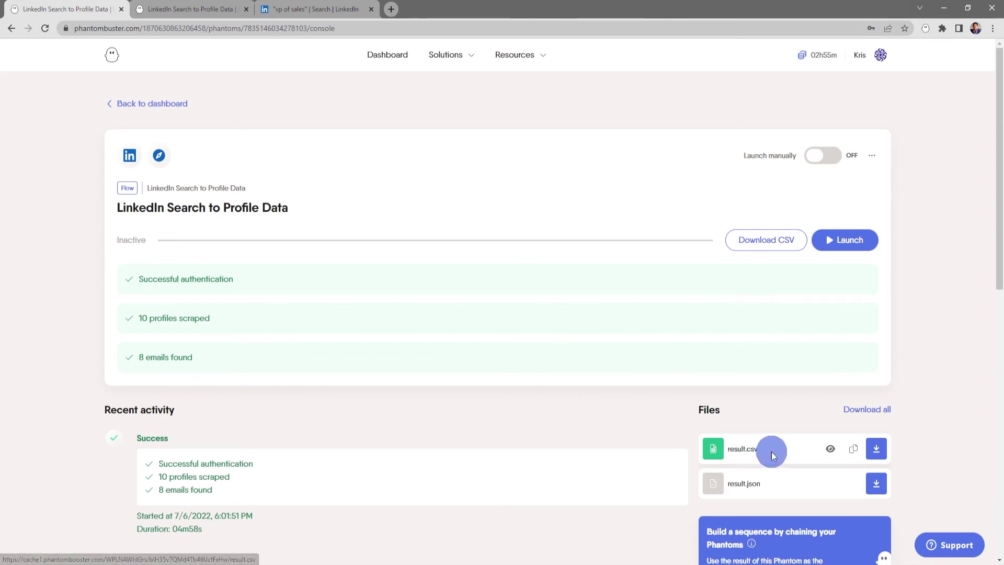
Preview result.csv as a table showing profile URL, names, headline and user ID for 10 profiles
left_click(831, 451)
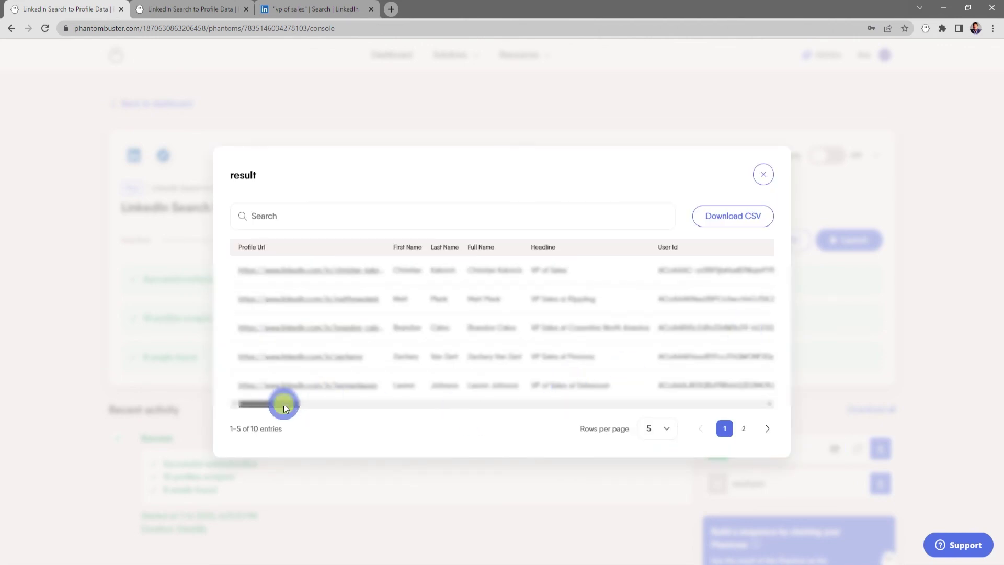
mouse_move(283, 403)
left_mouse_down()
mouse_move(364, 404)
mouse_move(283, 404)
left_mouse_up()
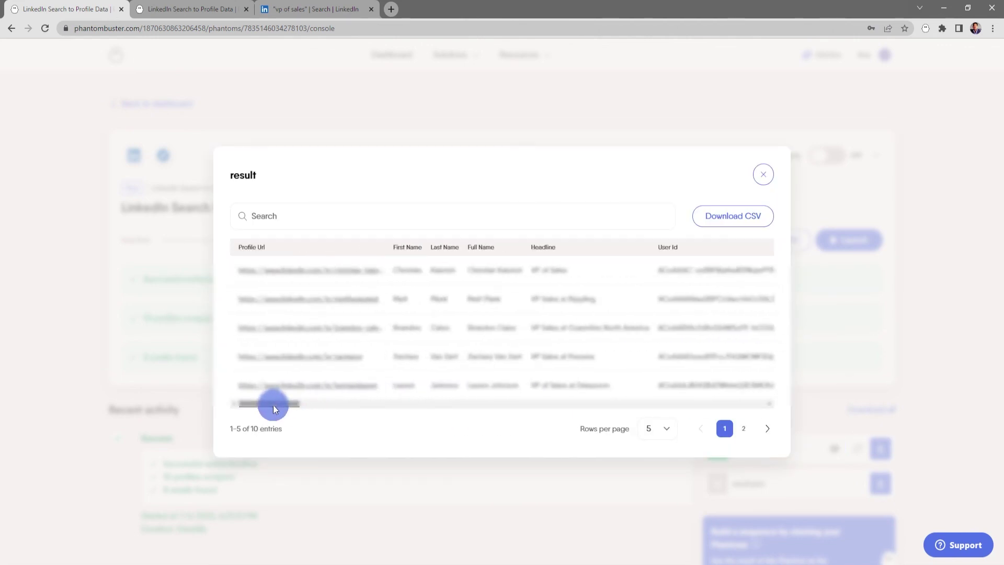